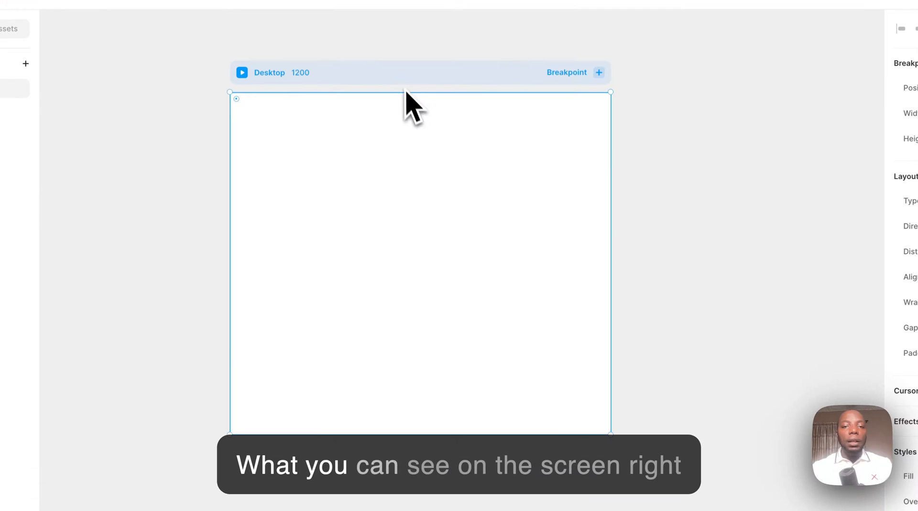
# - Reposition the Desktop breakpoint on the canvas and stretch its height to about 1666 px
pyautogui.moveTo(417, 103); pyautogui.dragTo(434, 81)
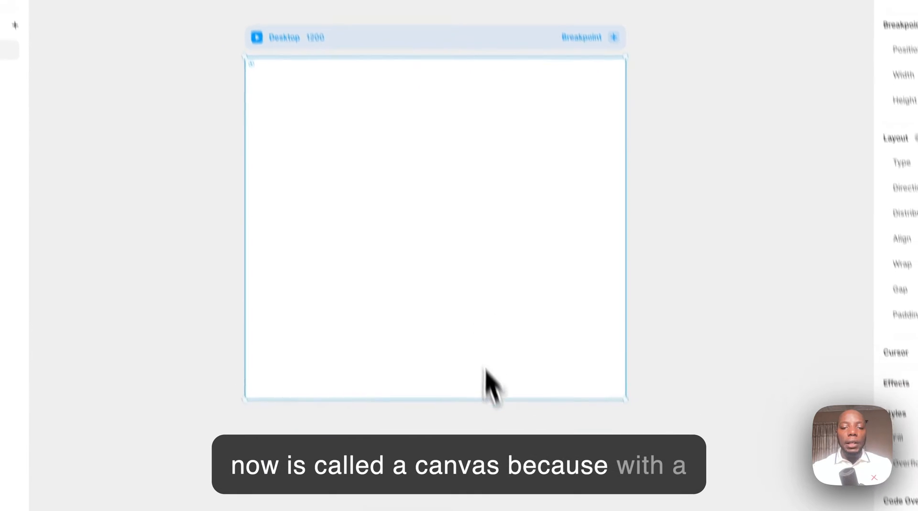
pyautogui.moveTo(473, 337); pyautogui.dragTo(512, 467)
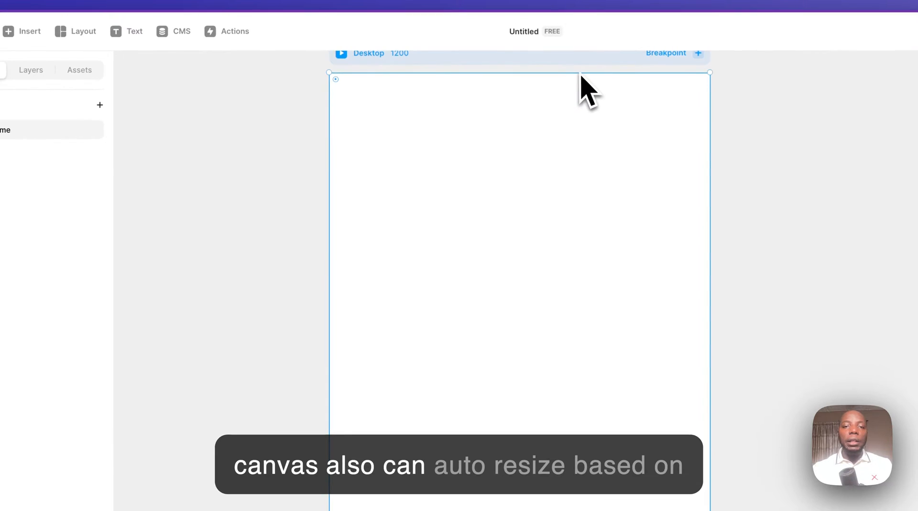
pyautogui.scroll(1, 543, 51)
pyautogui.click(550, 99)
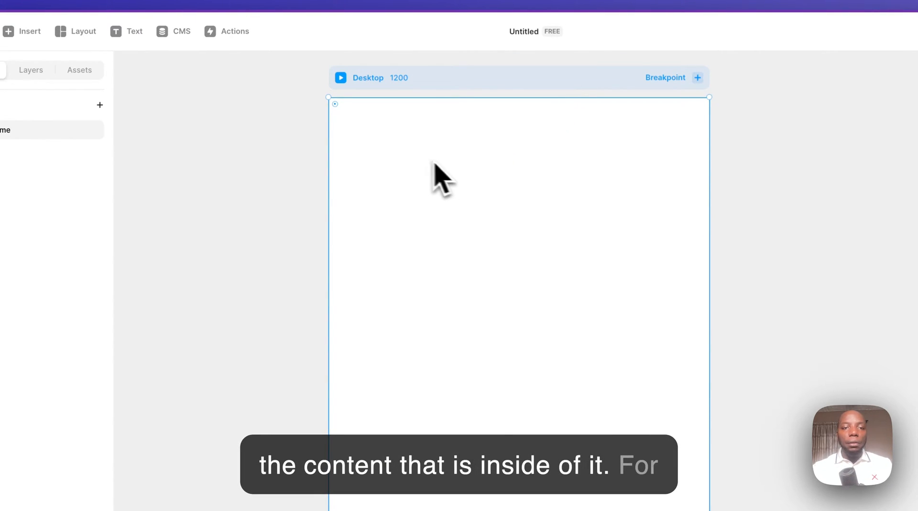
# - Examine the page and section templates in the insert library and the available layout elements
pyautogui.click(22, 32)
pyautogui.moveTo(40, 166)
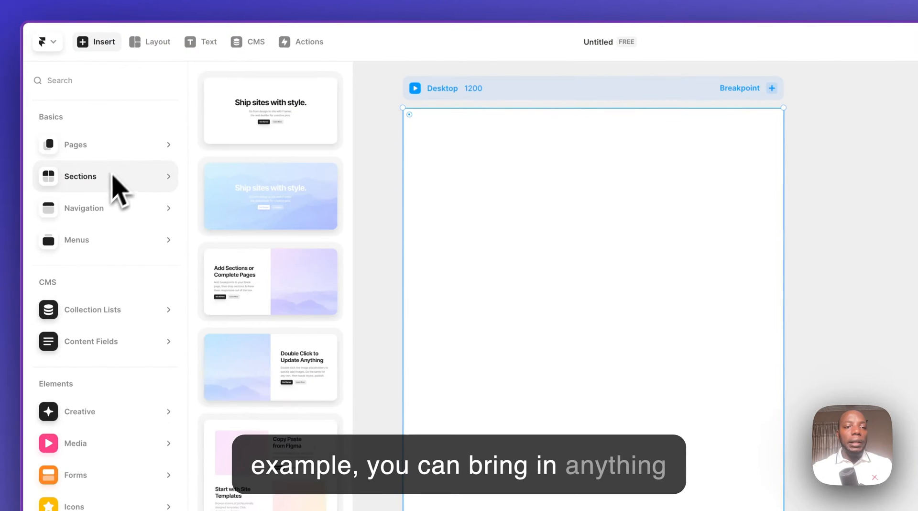
pyautogui.moveTo(120, 154)
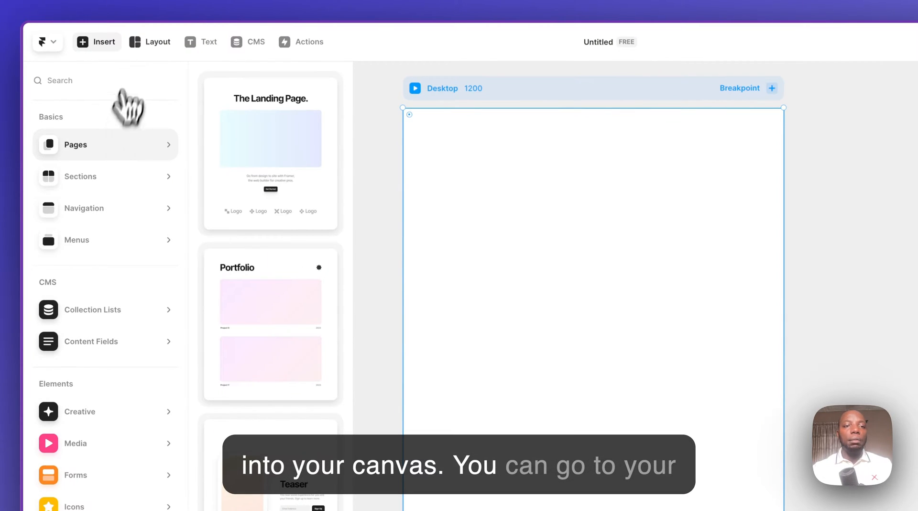
pyautogui.click(142, 42)
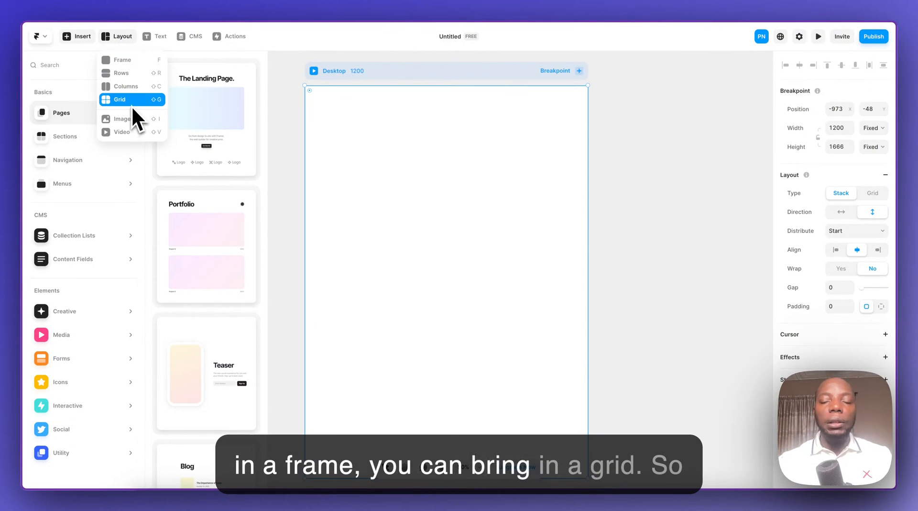
pyautogui.click(345, 144)
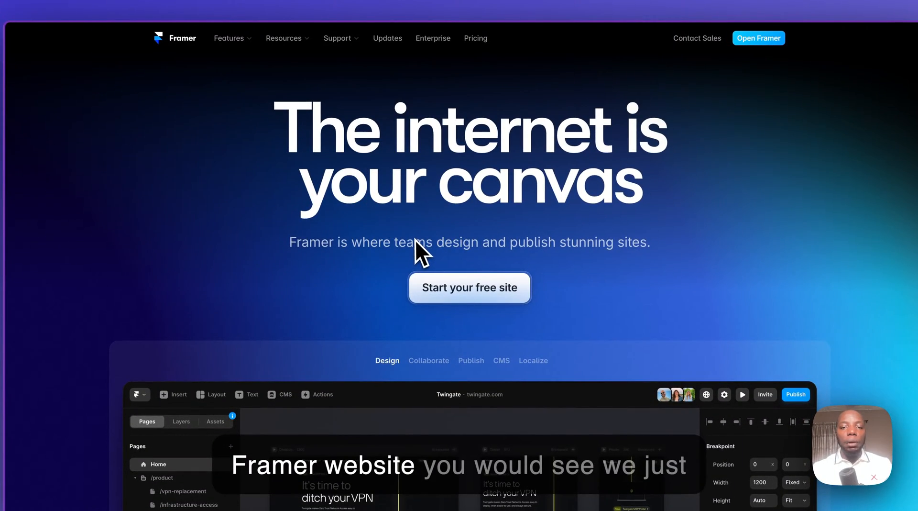
pyautogui.scroll(-15, 415, 240)
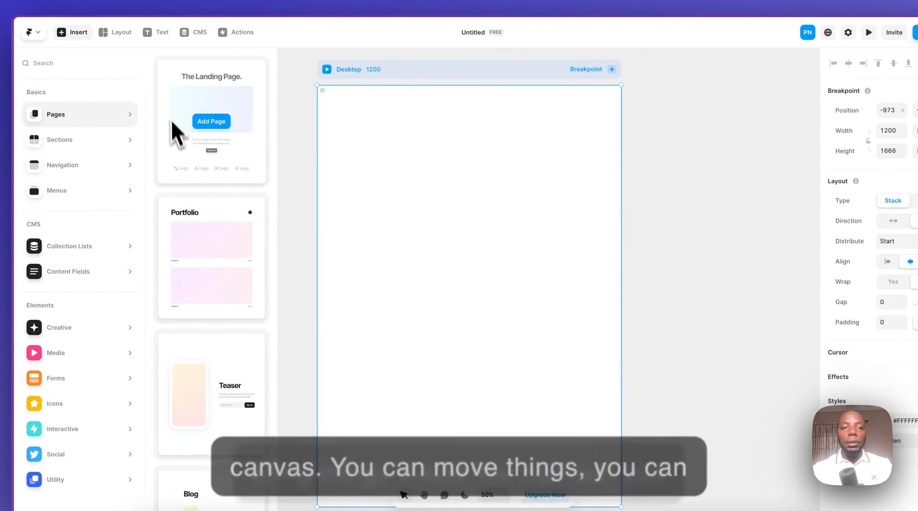
# - Draw an image placeholder about 868 × 742 px inside the Desktop breakpoint
pyautogui.click(106, 33)
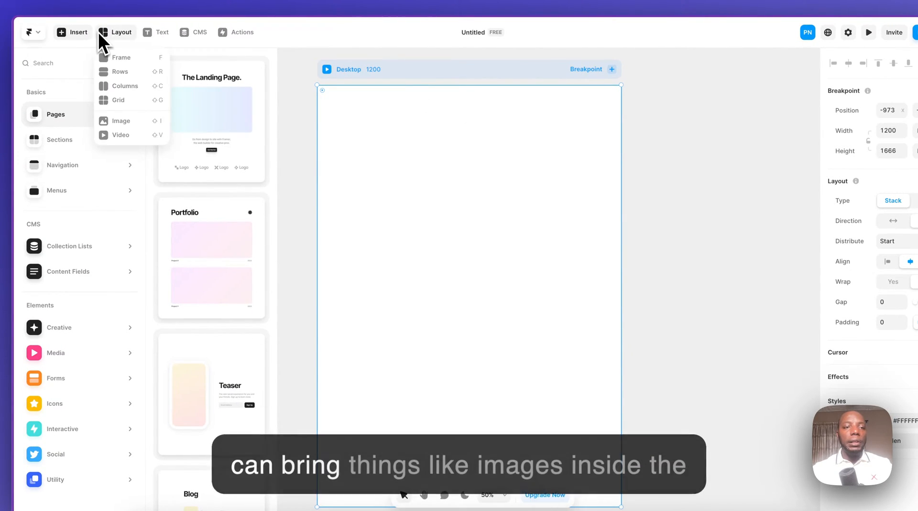
pyautogui.click(113, 122)
pyautogui.moveTo(360, 149); pyautogui.dragTo(590, 356)
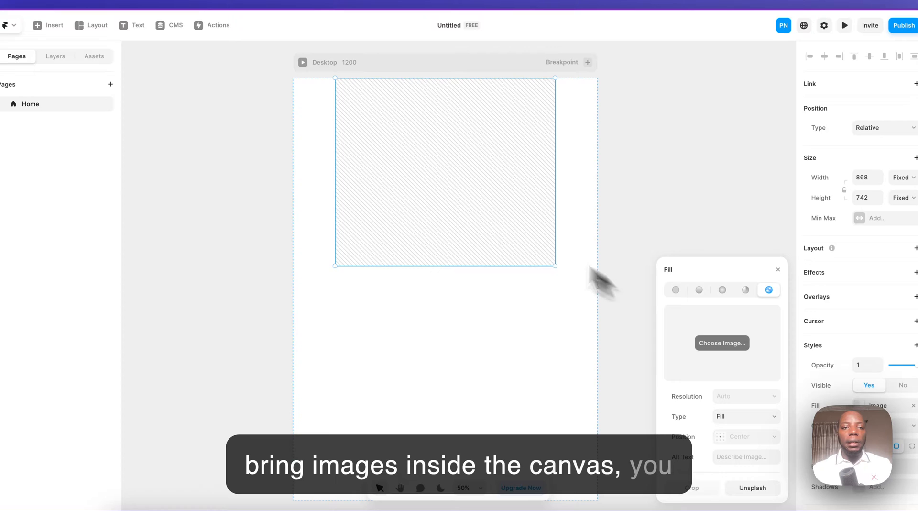
# - Add a text layer reading "Hello" below the image placeholder in the Desktop breakpoint
pyautogui.click(135, 25)
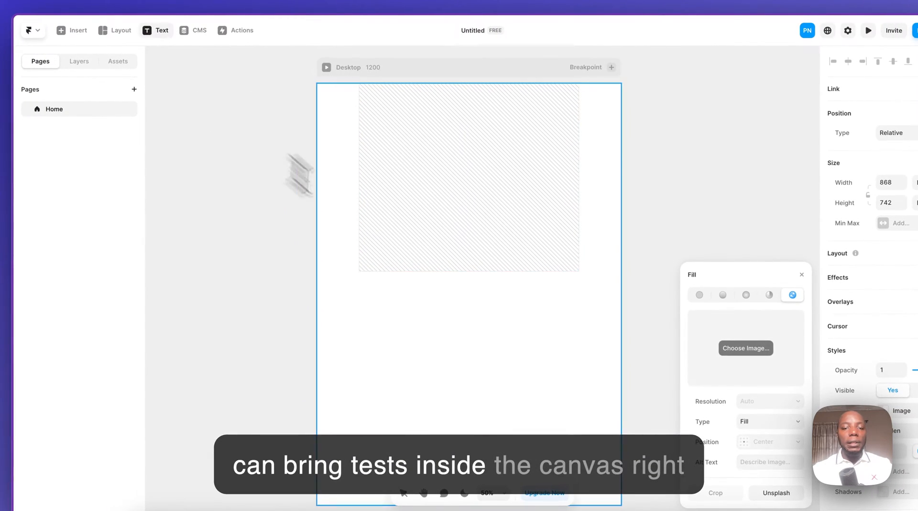
pyautogui.click(462, 358)
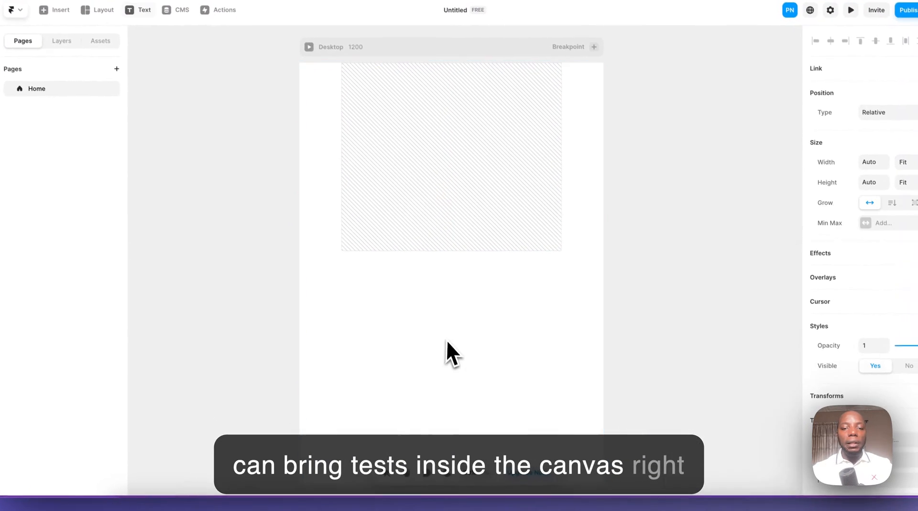
pyautogui.write('Hello')
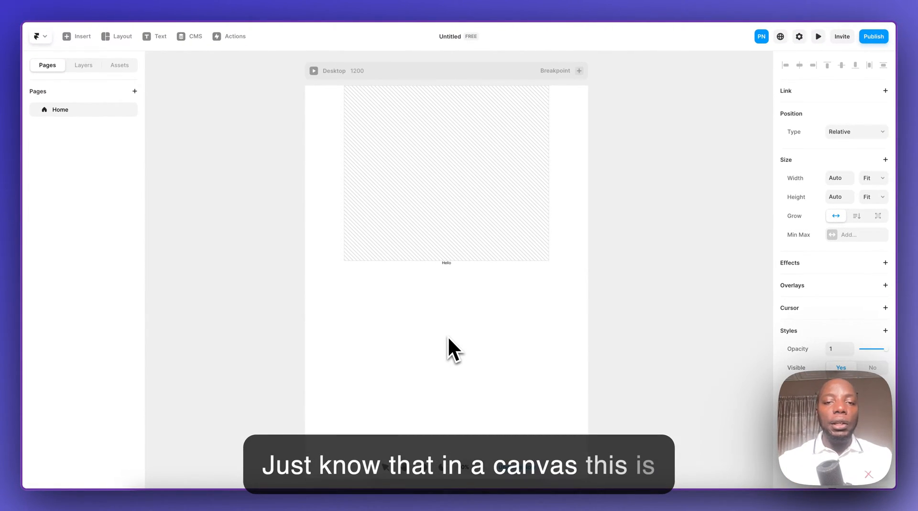
# - Delete the image placeholder and the "Hello" text from the Desktop breakpoint
pyautogui.moveTo(511, 304); pyautogui.dragTo(386, 170)
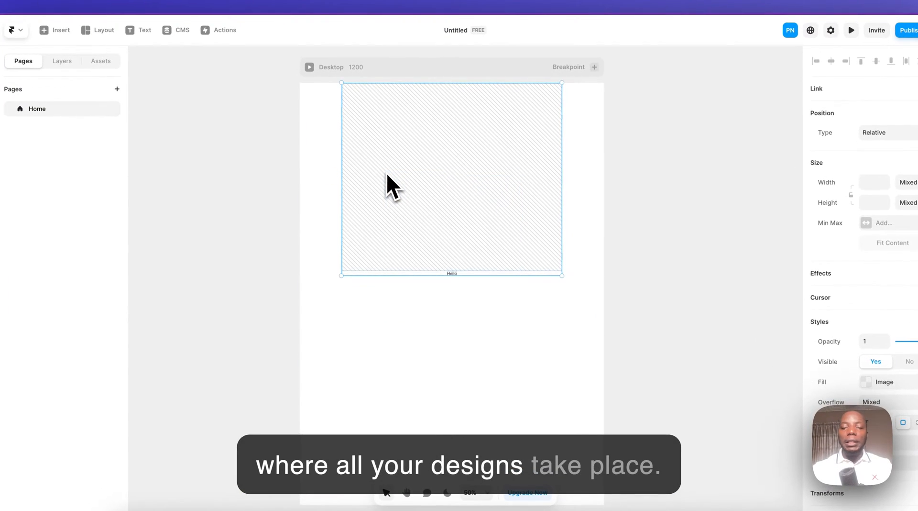
pyautogui.press('Delete')
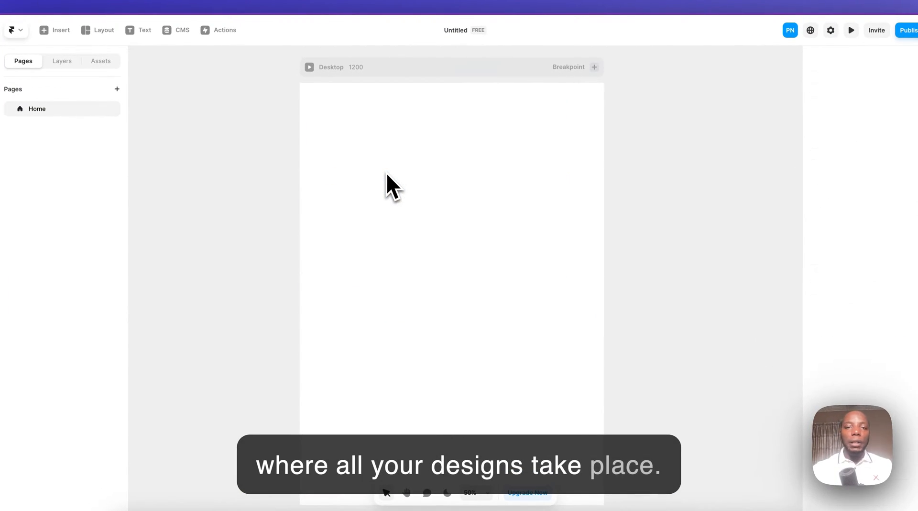
# - Move the Desktop breakpoint to about X -1499, Y -16, and add the default Tablet (810) and Phone (390) breakpoints
pyautogui.moveTo(446, 82); pyautogui.dragTo(320, 78)
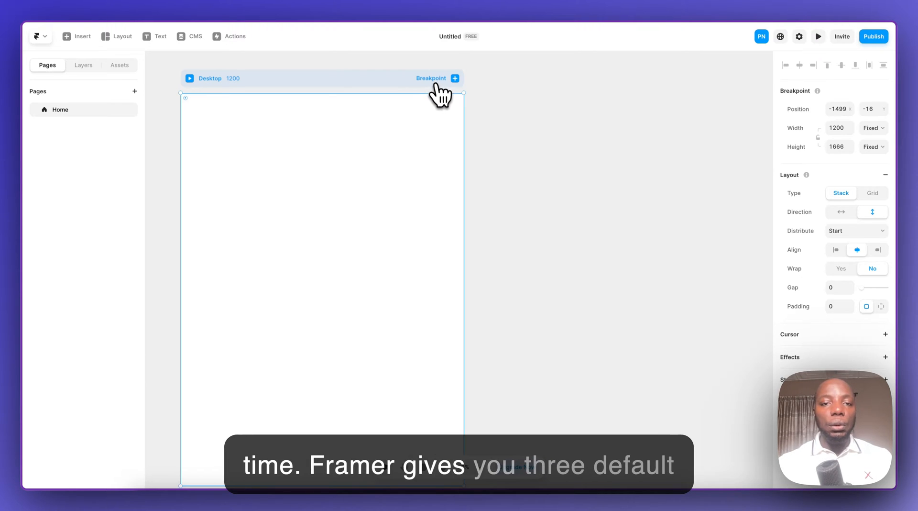
pyautogui.click(452, 79)
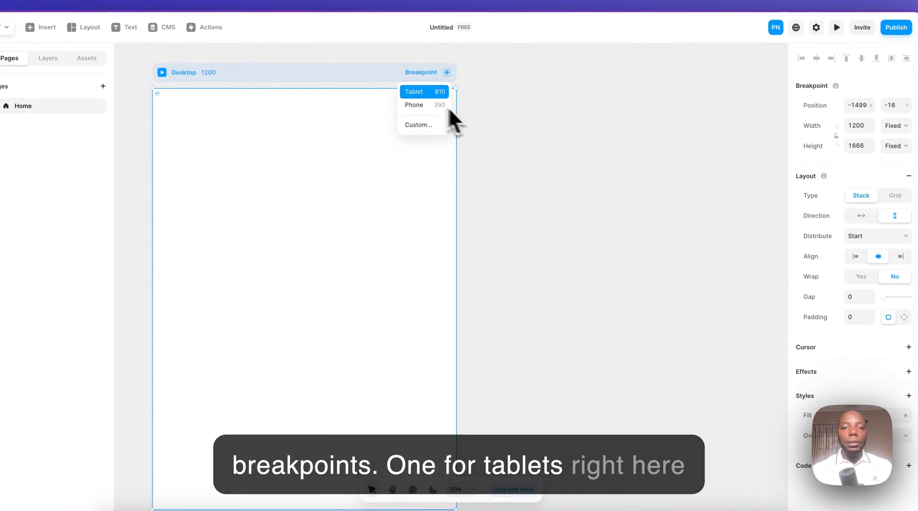
pyautogui.click(424, 94)
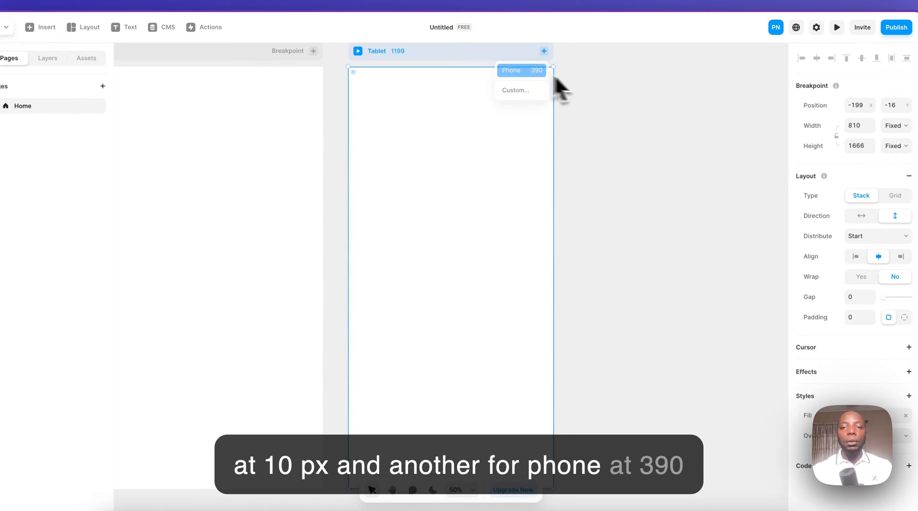
pyautogui.click(543, 72)
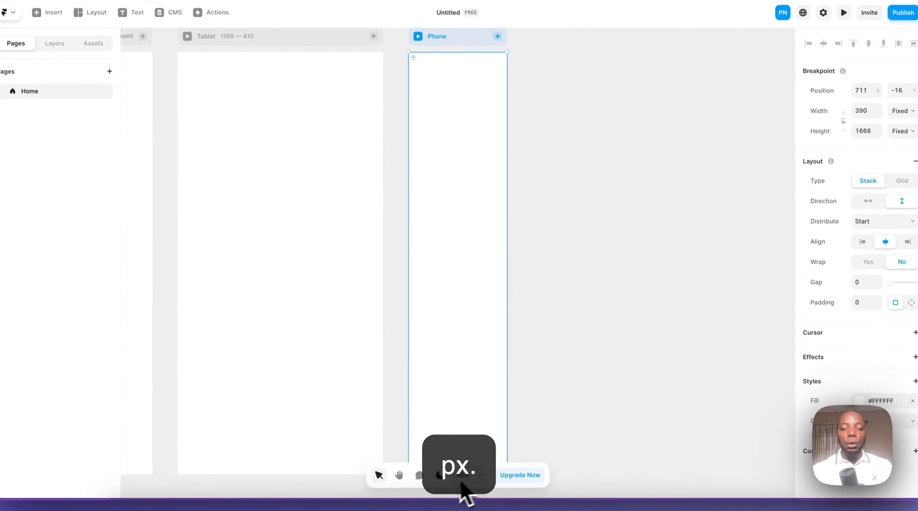
# - Switch the editor to dark mode with all three breakpoints in view
pyautogui.moveTo(385, 414); pyautogui.dragTo(597, 273)
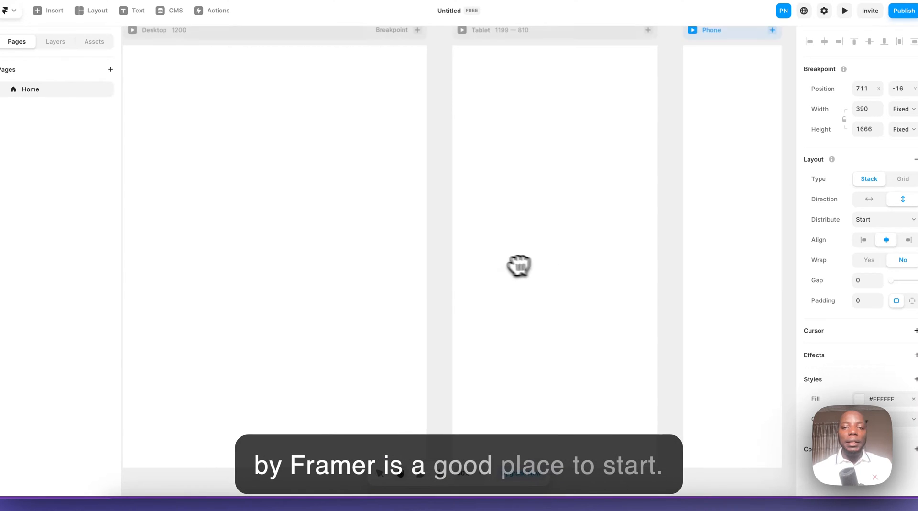
pyautogui.scroll(1, 496, 260)
pyautogui.scroll(-3, 496, 260)
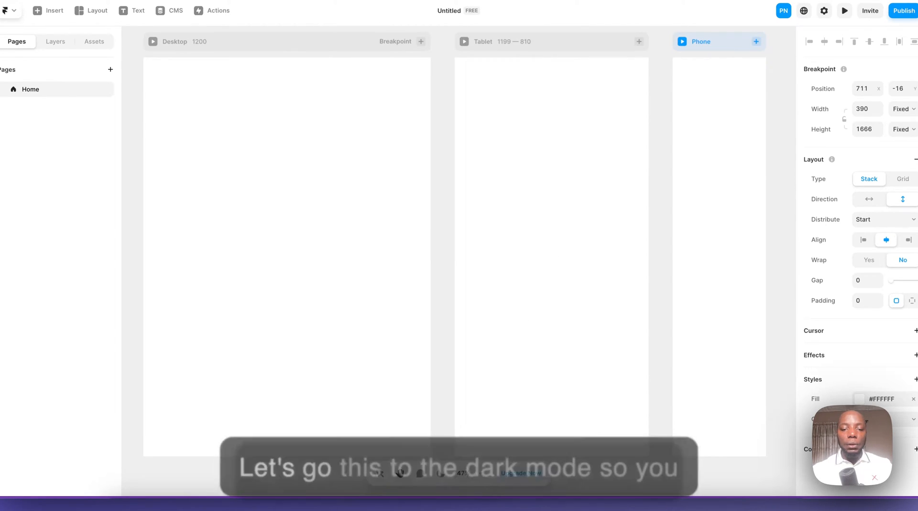
pyautogui.click(441, 473)
pyautogui.scroll(-3, 547, 220)
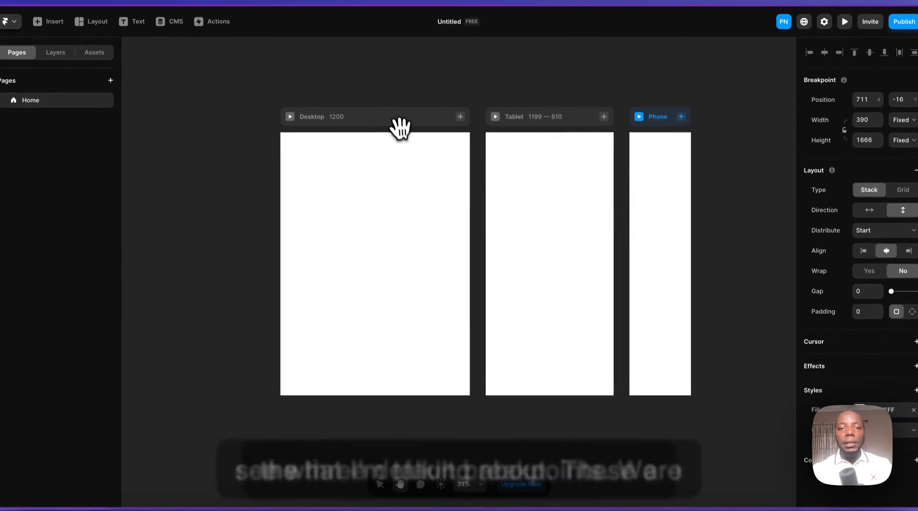
# - Add a custom breakpoint named M with a width of 700 after Phone, and delete it again
pyautogui.moveTo(402, 110); pyautogui.dragTo(366, 101)
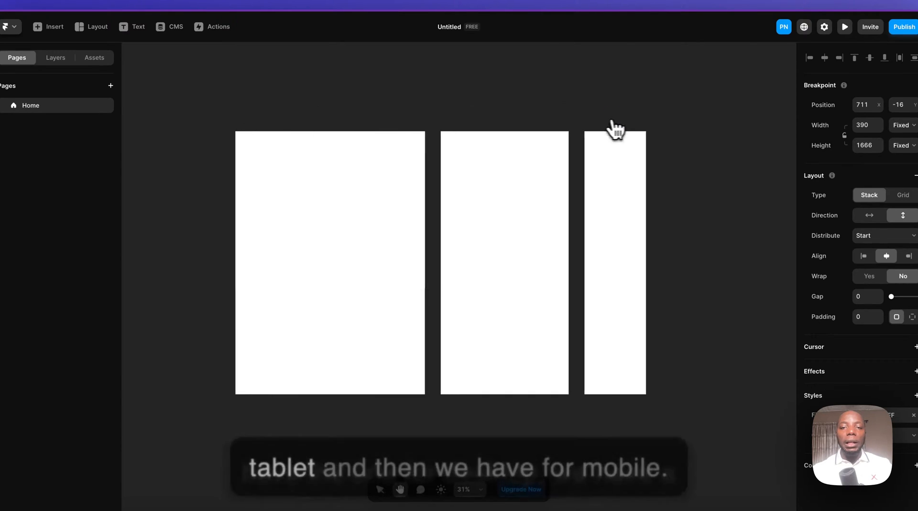
pyautogui.moveTo(615, 127); pyautogui.dragTo(510, 124)
pyautogui.click(537, 120)
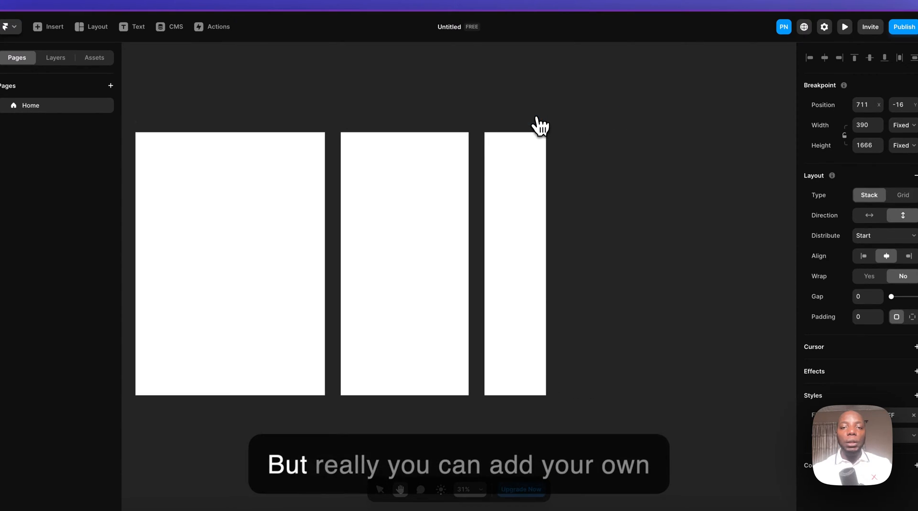
pyautogui.click(518, 137)
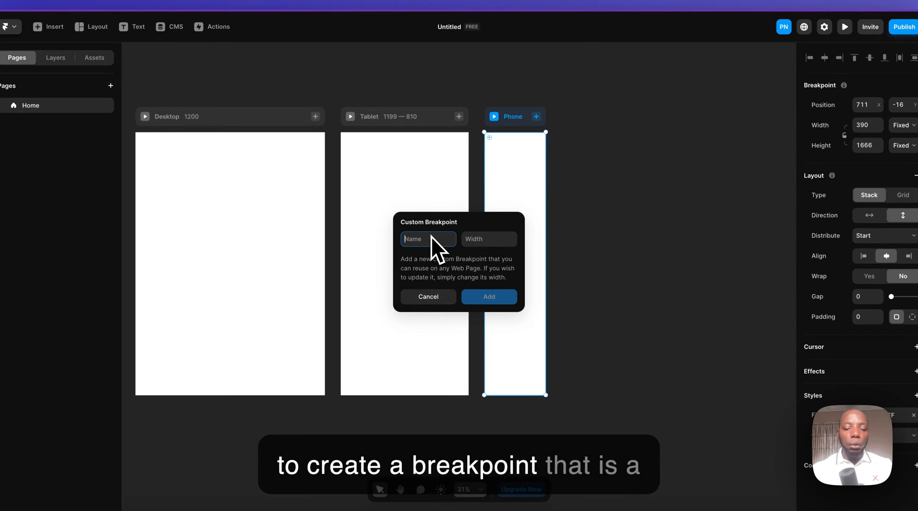
pyautogui.write('M')
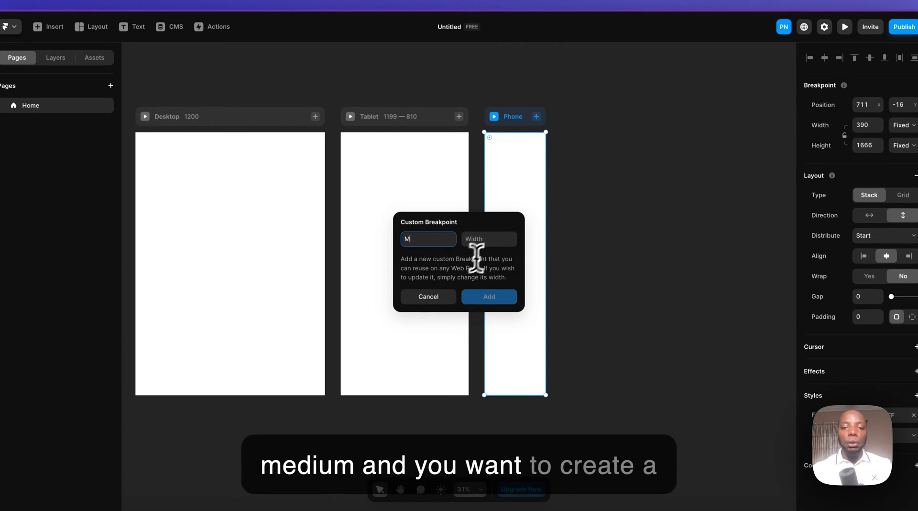
pyautogui.click(489, 238)
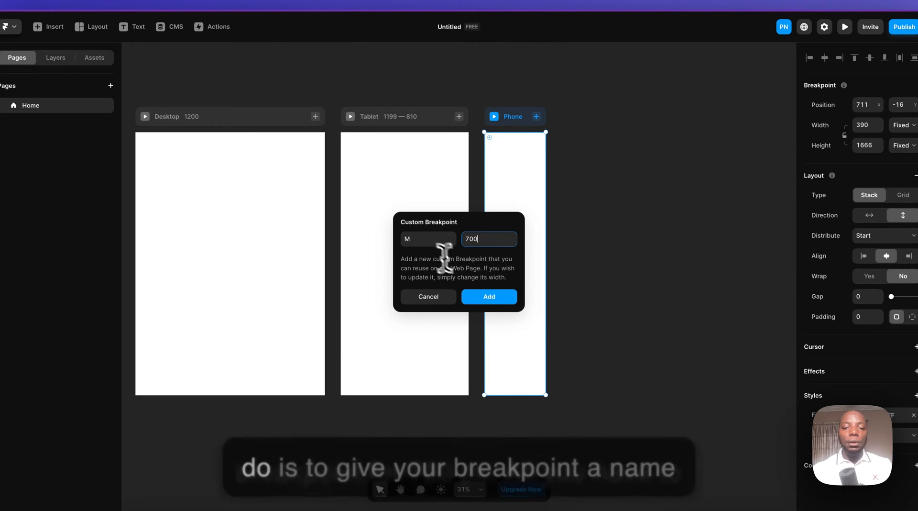
pyautogui.click(421, 239)
pyautogui.click(475, 238)
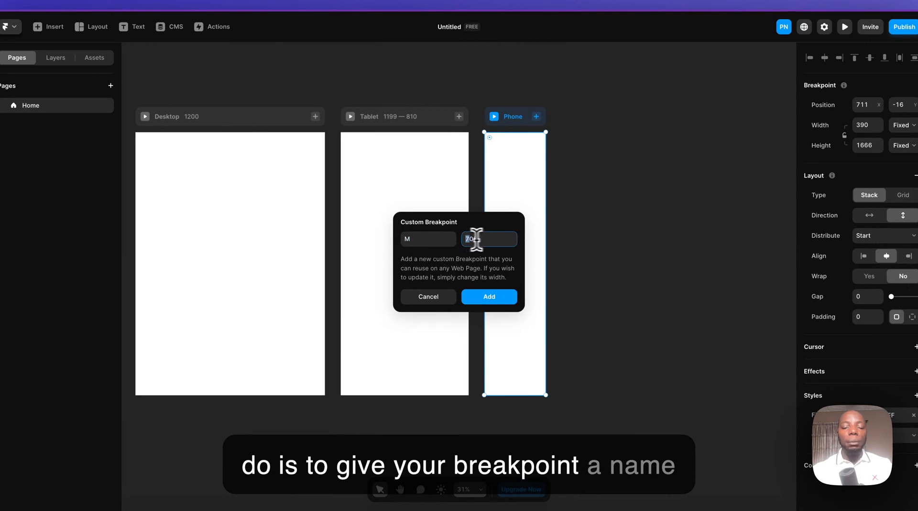
pyautogui.click(490, 299)
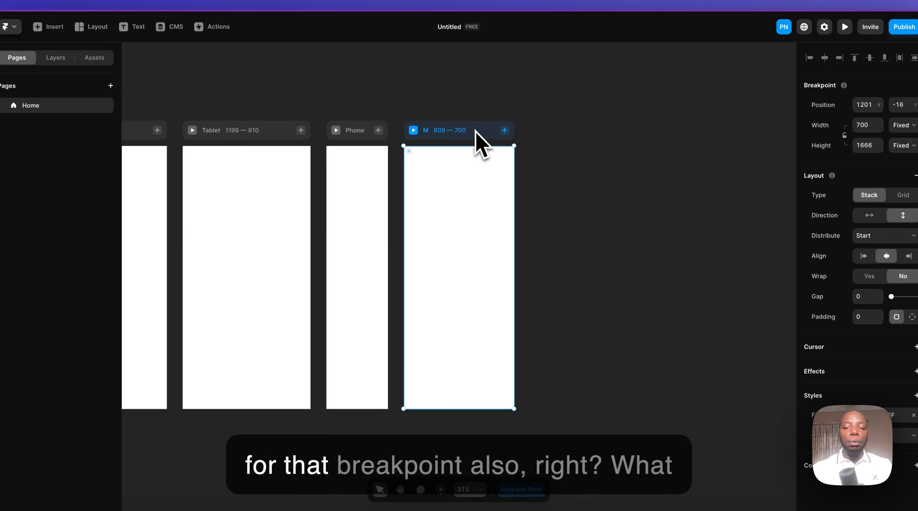
pyautogui.press('Delete')
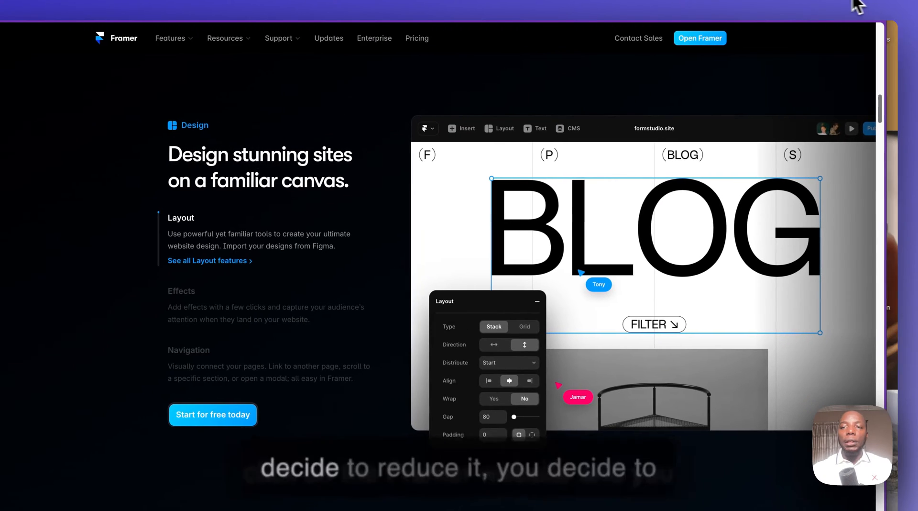
# - Switch to the Framer website and narrow its browser window to tablet width to examine the responsive layout
pyautogui.scroll(10, 877, 43)
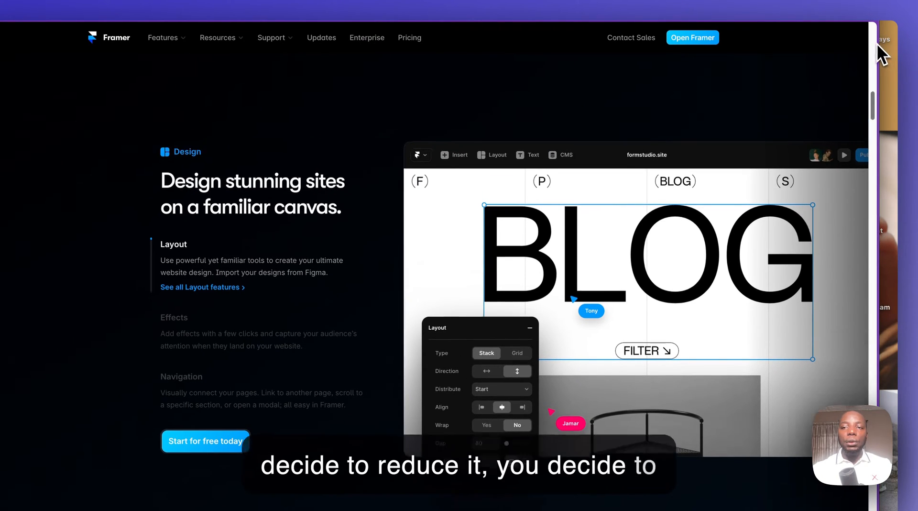
pyautogui.scroll(10, 752, 109)
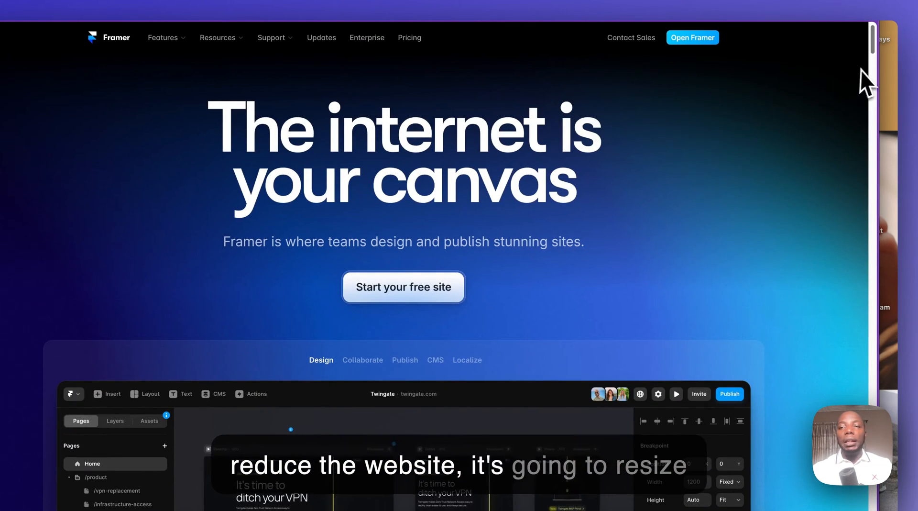
pyautogui.moveTo(878, 73); pyautogui.dragTo(503, 91)
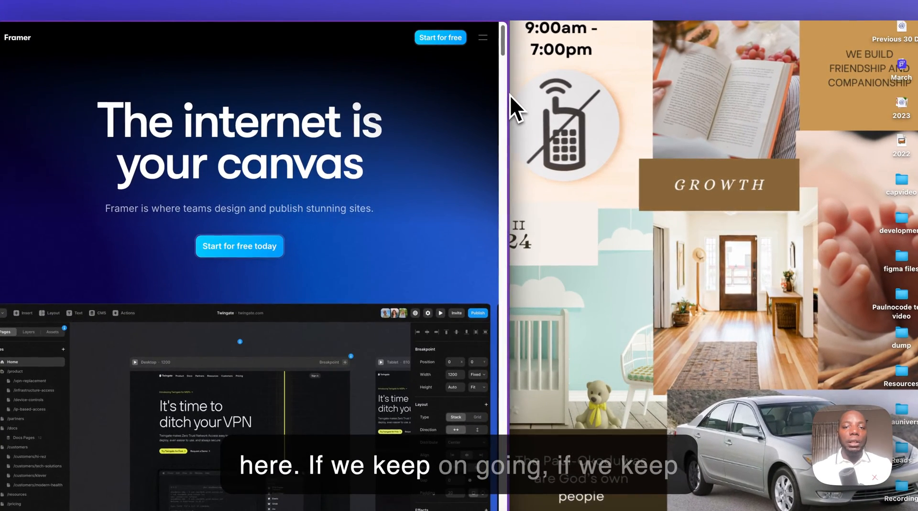
pyautogui.scroll(-9, 509, 95)
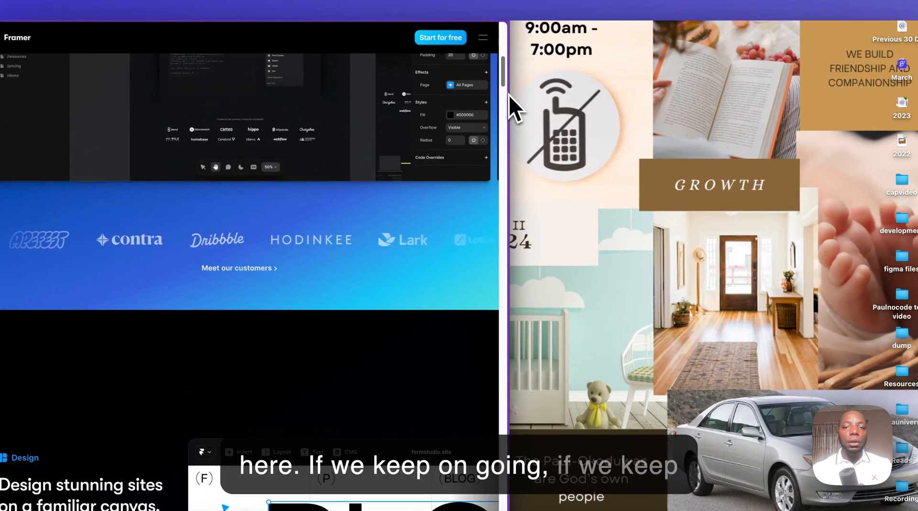
pyautogui.scroll(7, 455, 103)
pyautogui.scroll(3, 455, 103)
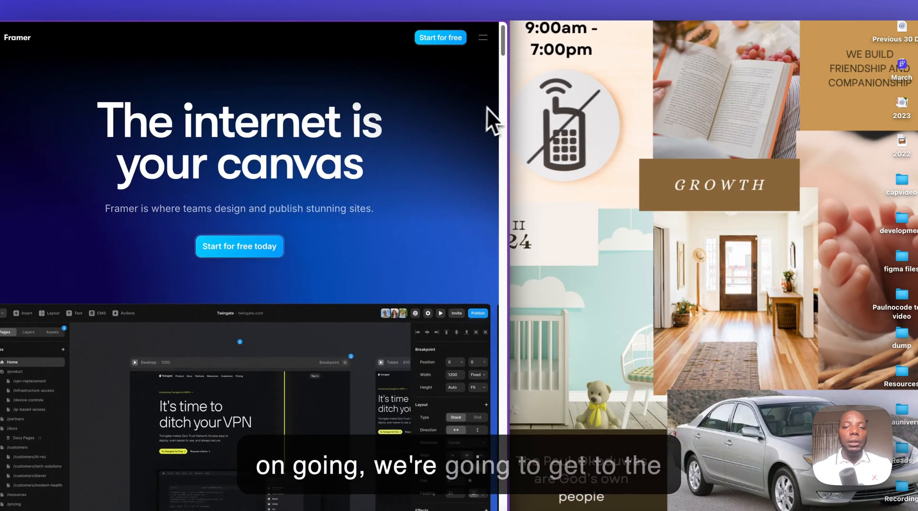
# - Narrow the Framer website window to mobile width, examine the page layout, and widen the window again
pyautogui.moveTo(510, 109); pyautogui.dragTo(269, 111)
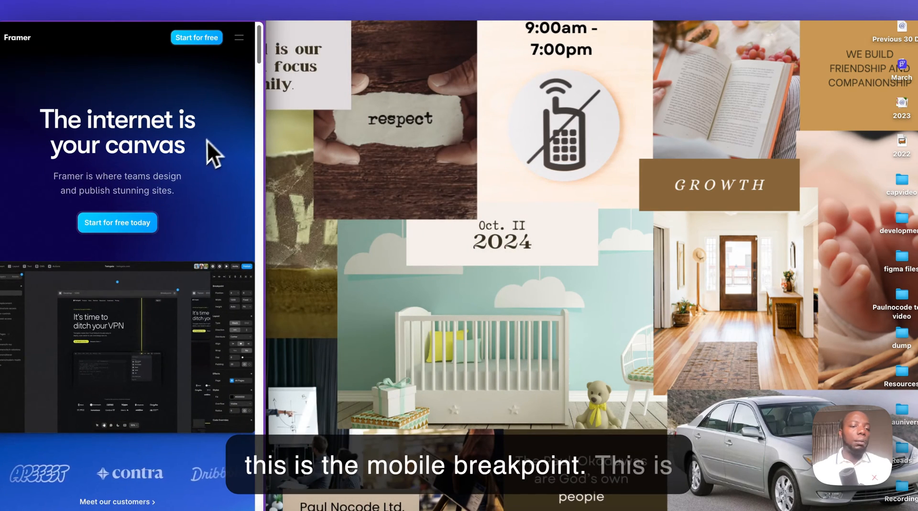
pyautogui.scroll(-15, 199, 148)
pyautogui.scroll(8, 201, 148)
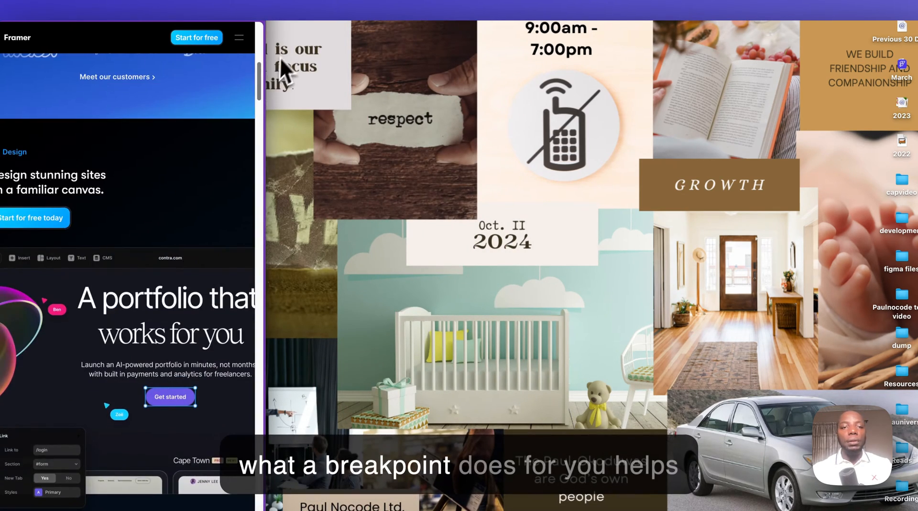
pyautogui.moveTo(271, 46); pyautogui.dragTo(853, 106)
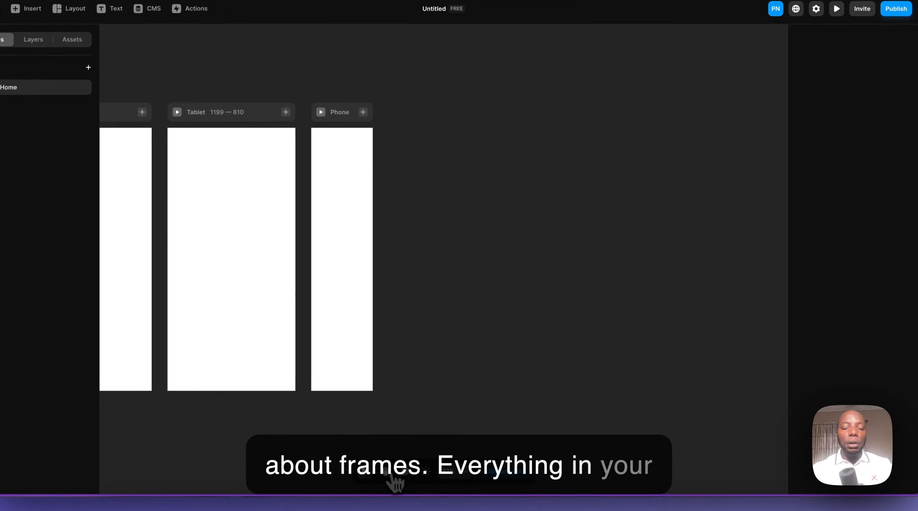
# - Delete the Tablet and Phone breakpoints so that only the Desktop breakpoint is kept
pyautogui.click(391, 476)
pyautogui.moveTo(298, 270); pyautogui.dragTo(666, 254)
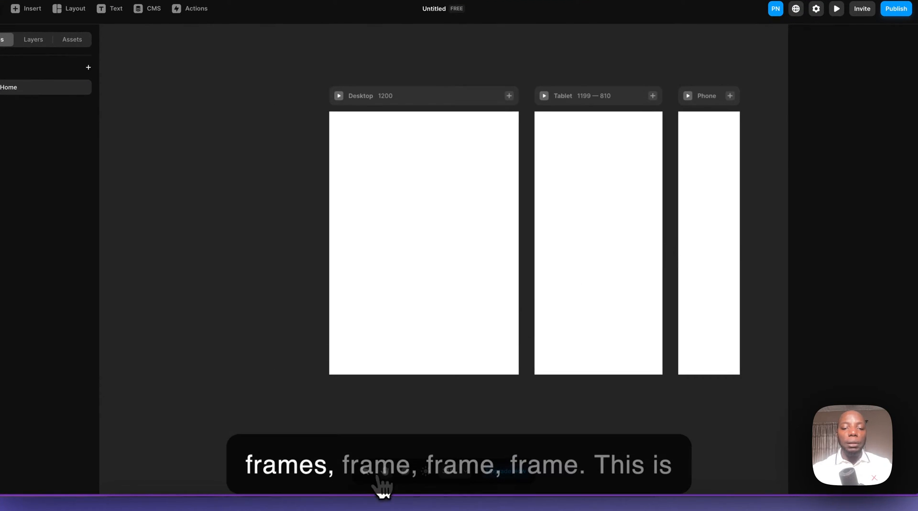
pyautogui.click(619, 95)
pyautogui.press('Delete')
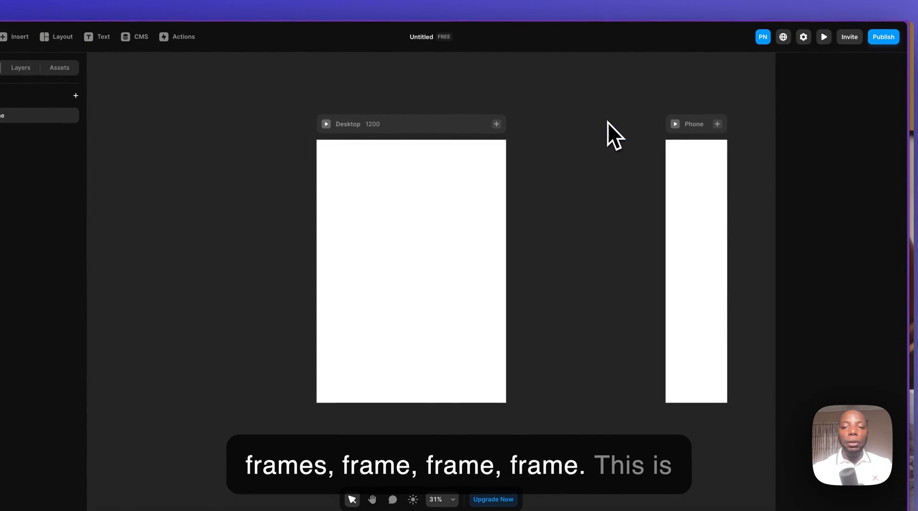
pyautogui.click(681, 127)
pyautogui.press('Delete')
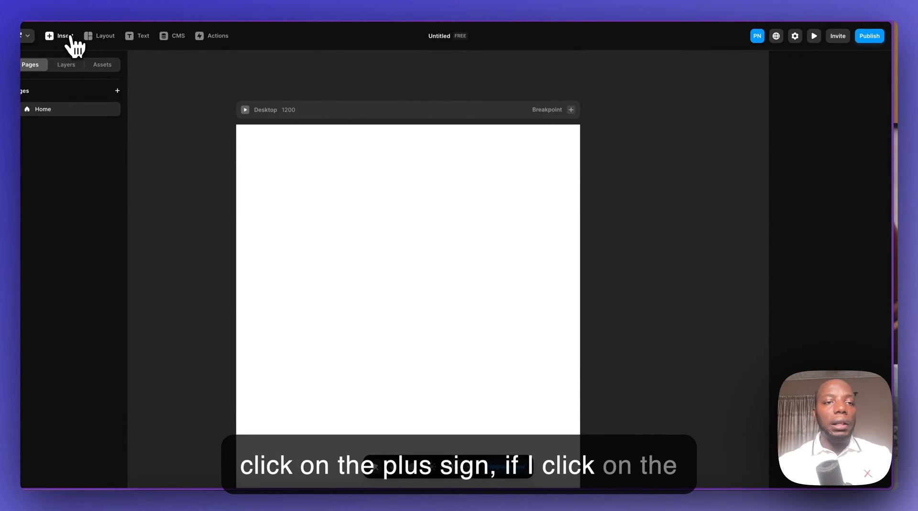
# - Draw a frame about 838 by 605 on the Desktop page and view its position type options
pyautogui.click(100, 37)
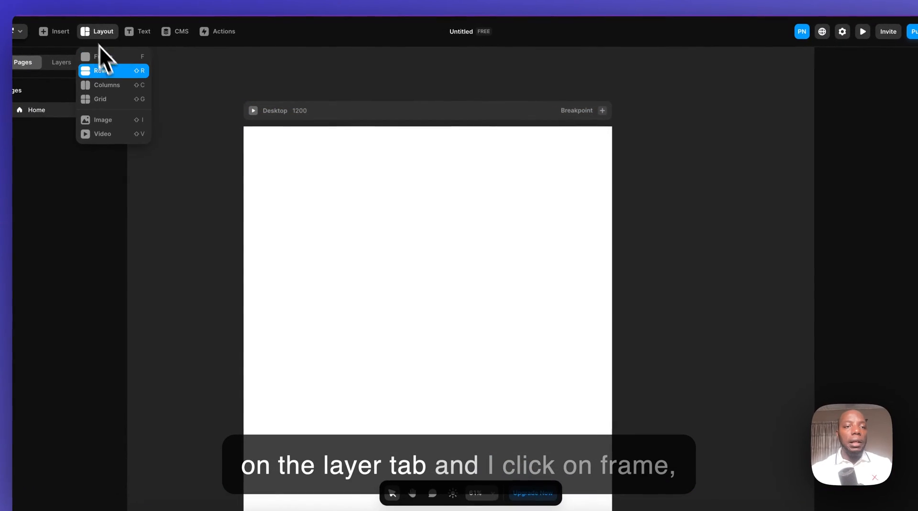
pyautogui.click(121, 61)
pyautogui.moveTo(404, 249); pyautogui.dragTo(559, 369)
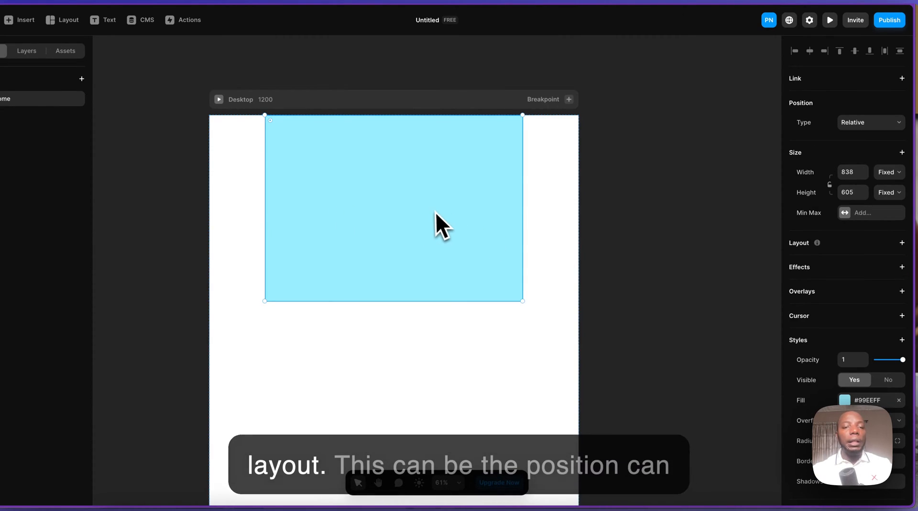
pyautogui.click(861, 125)
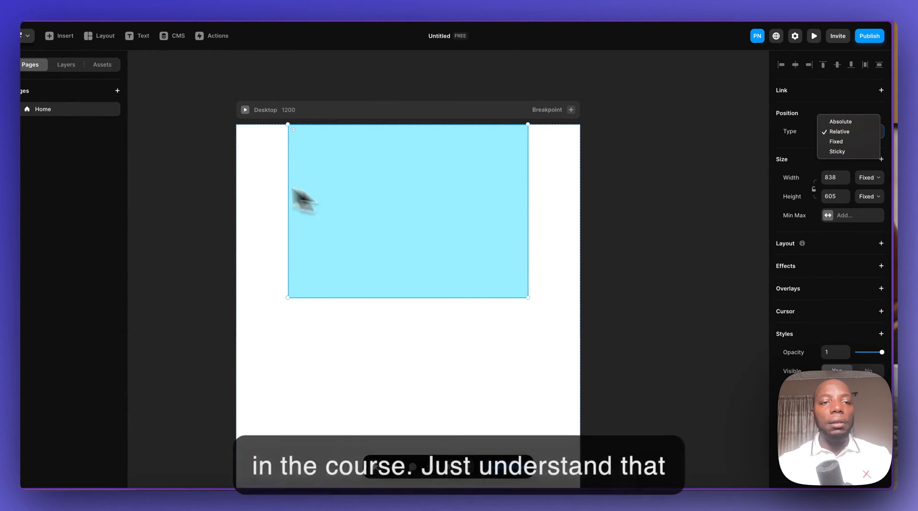
pyautogui.click(373, 196)
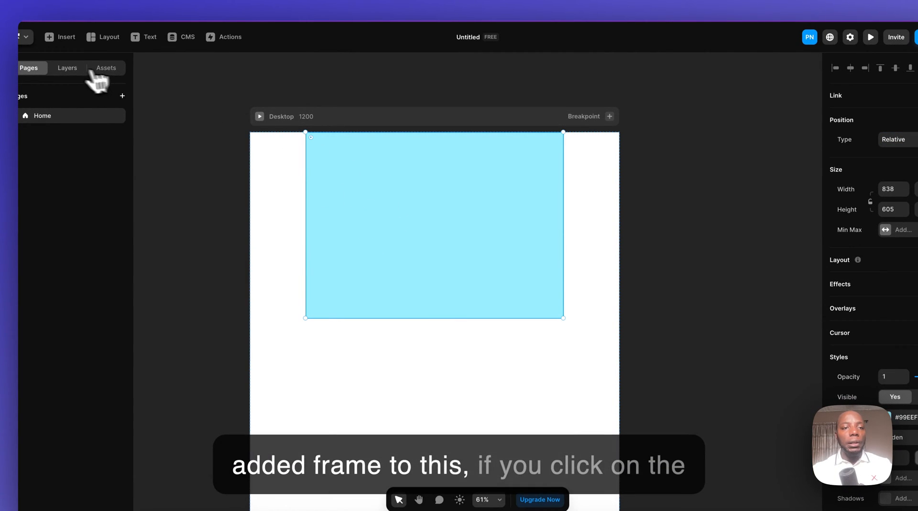
# - Rename the new frame's layer as Hero
pyautogui.click(66, 68)
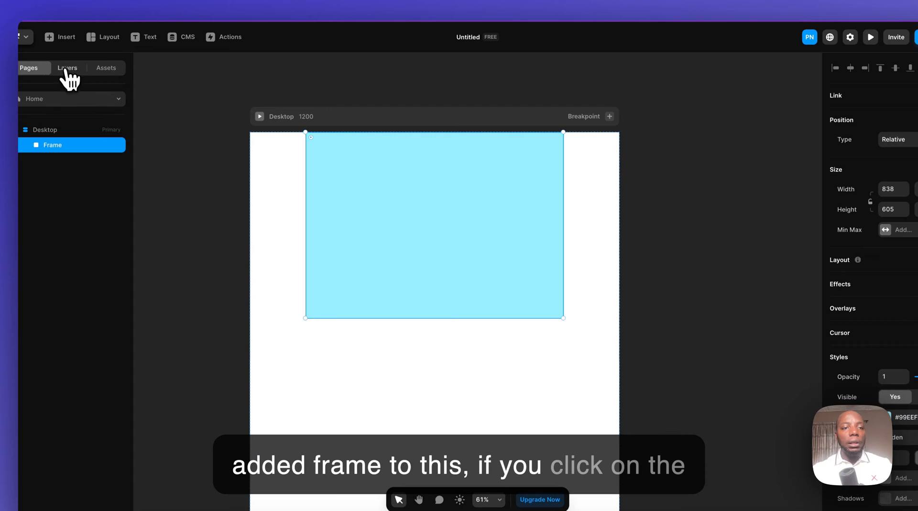
pyautogui.doubleClick(56, 146)
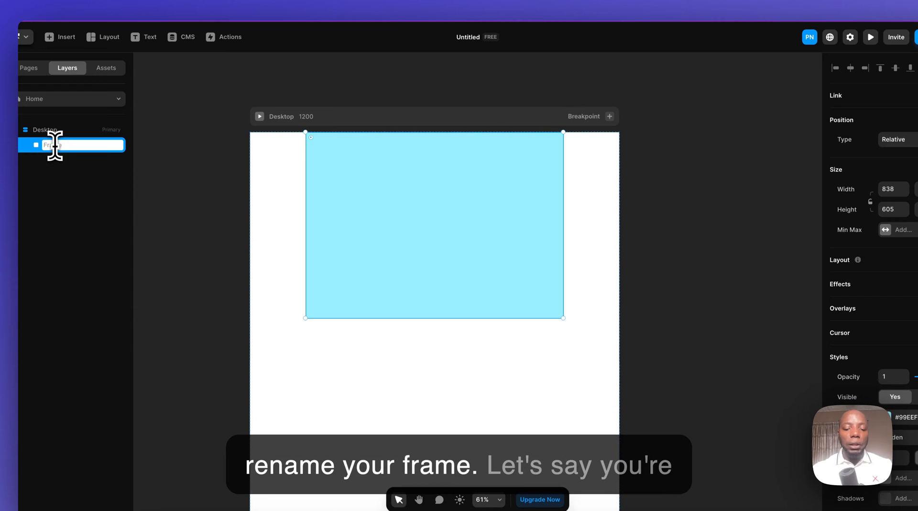
pyautogui.write('Her')
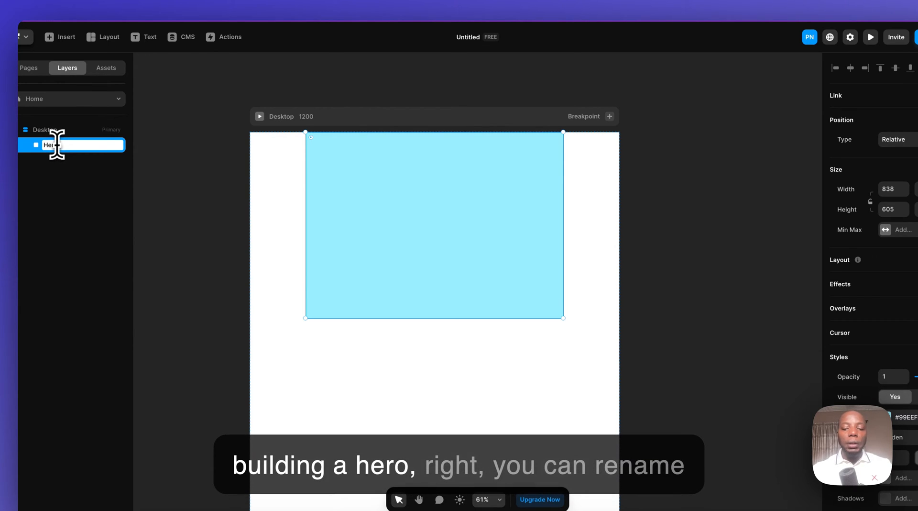
pyautogui.write('o')
pyautogui.click(191, 201)
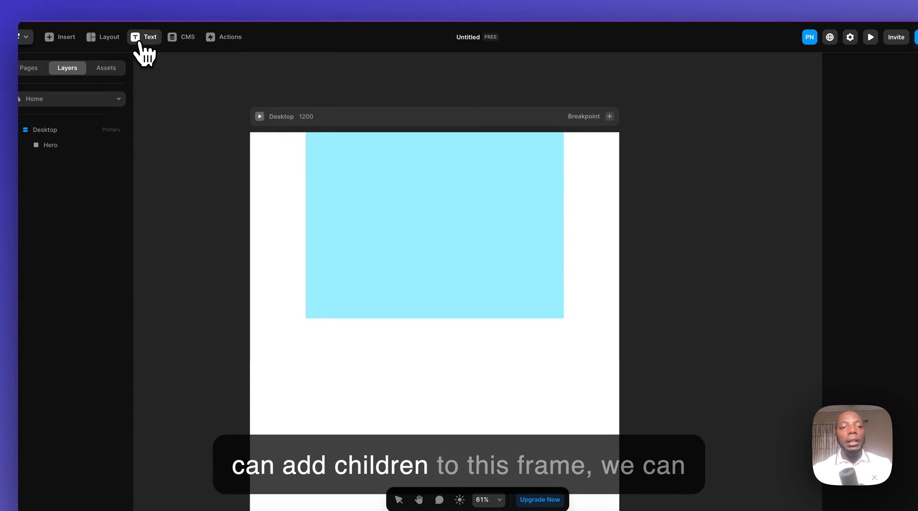
# - Draw a second frame about 437 by 265 inside the Hero frame
pyautogui.click(105, 37)
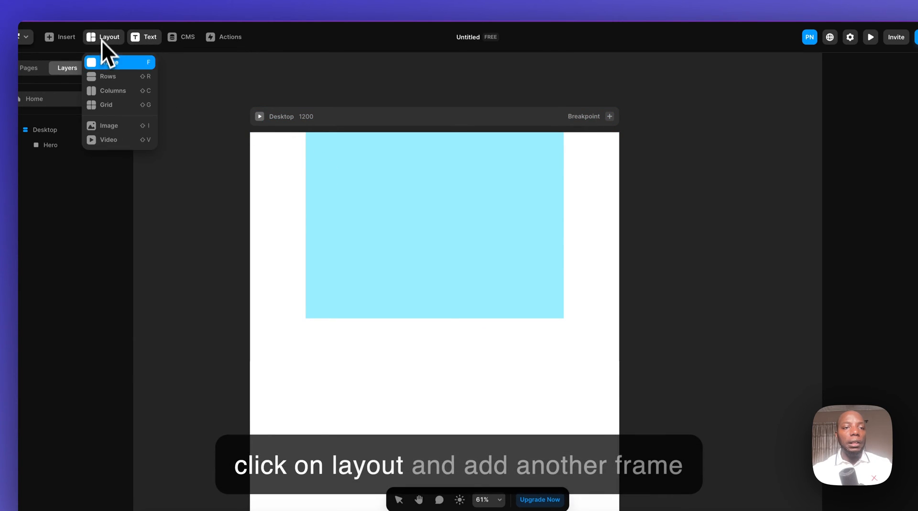
pyautogui.click(105, 63)
pyautogui.moveTo(373, 173); pyautogui.dragTo(507, 255)
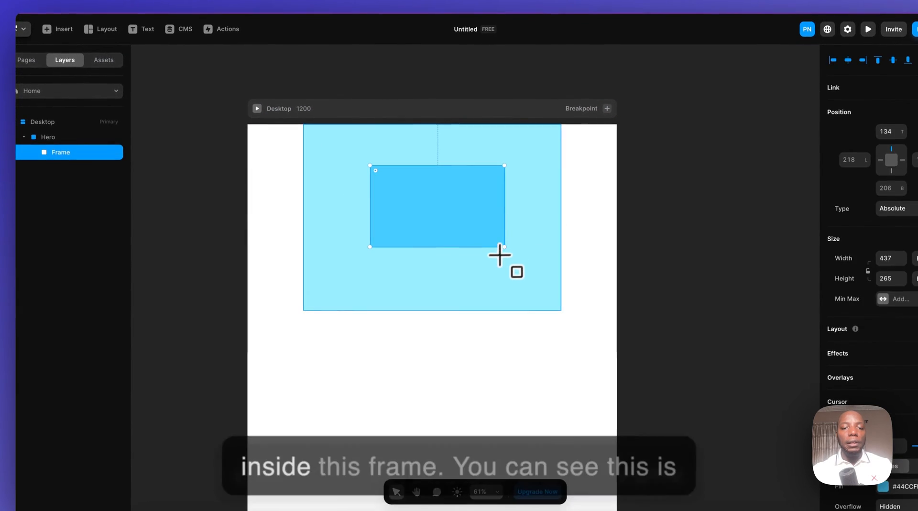
# - Rename the frame nested inside Hero as child frame
pyautogui.click(57, 142)
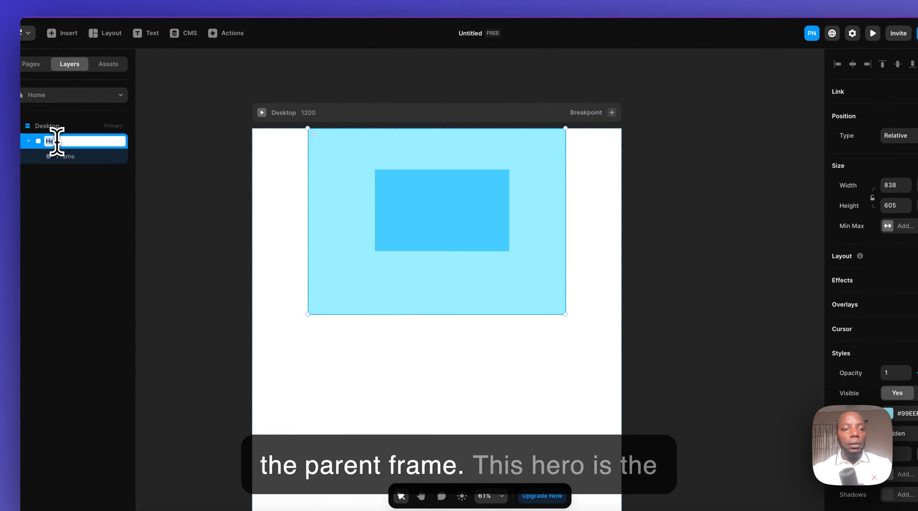
pyautogui.doubleClick(62, 157)
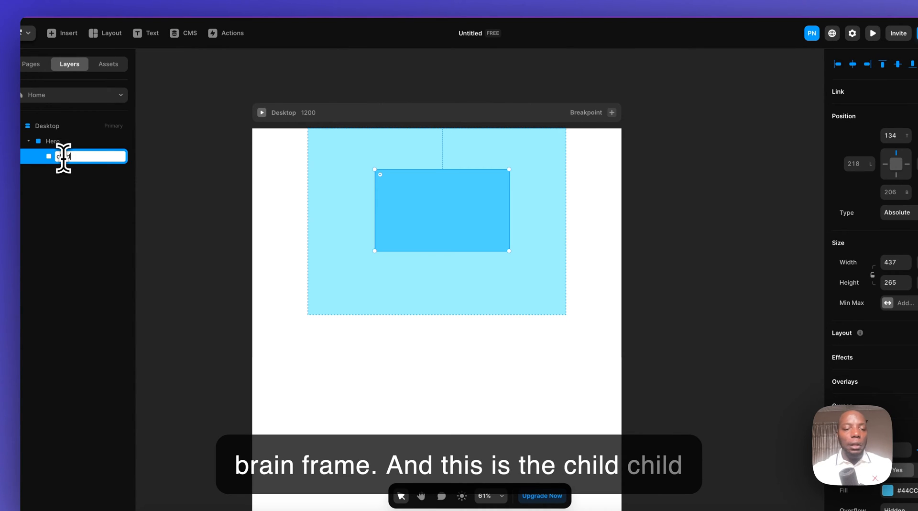
pyautogui.write('child frame')
pyautogui.press('Return')
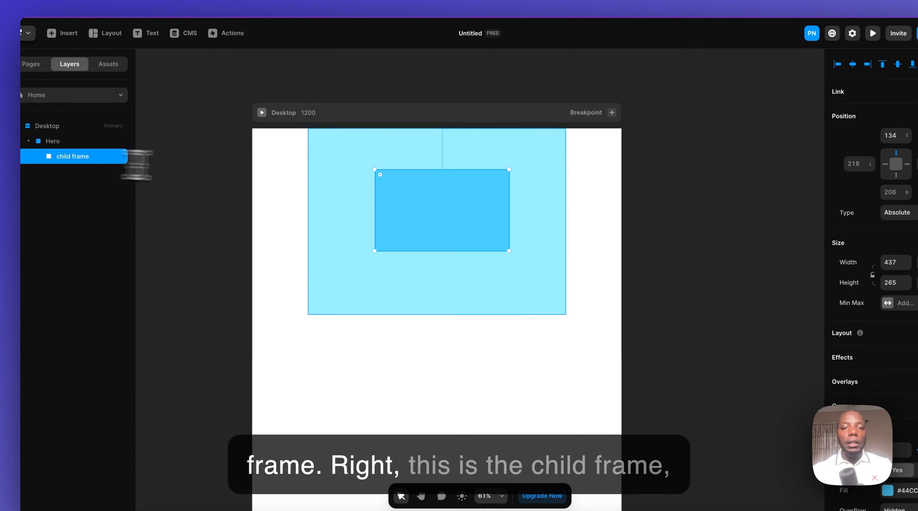
pyautogui.click(517, 175)
# - Add a text layer reading Hero Text inside the child frame
pyautogui.click(434, 204)
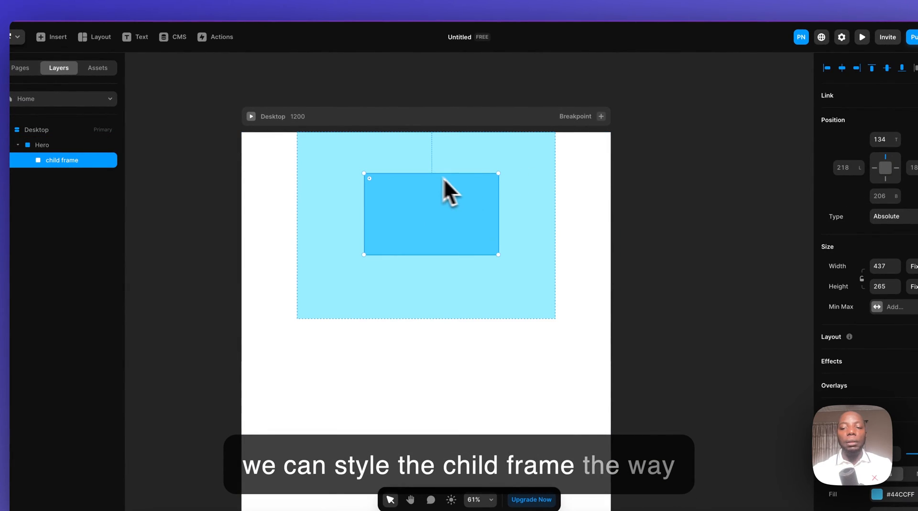
pyautogui.click(137, 37)
pyautogui.click(418, 207)
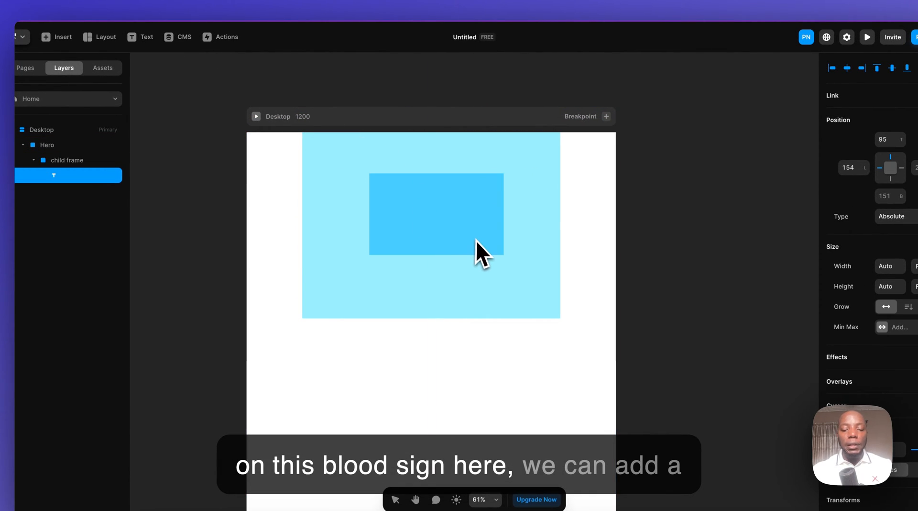
pyautogui.press('BackSpace')
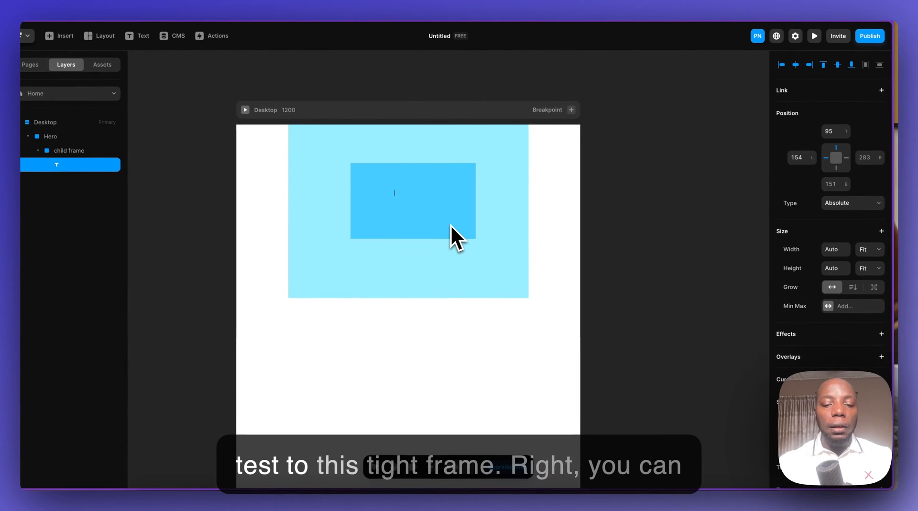
pyautogui.write('He')
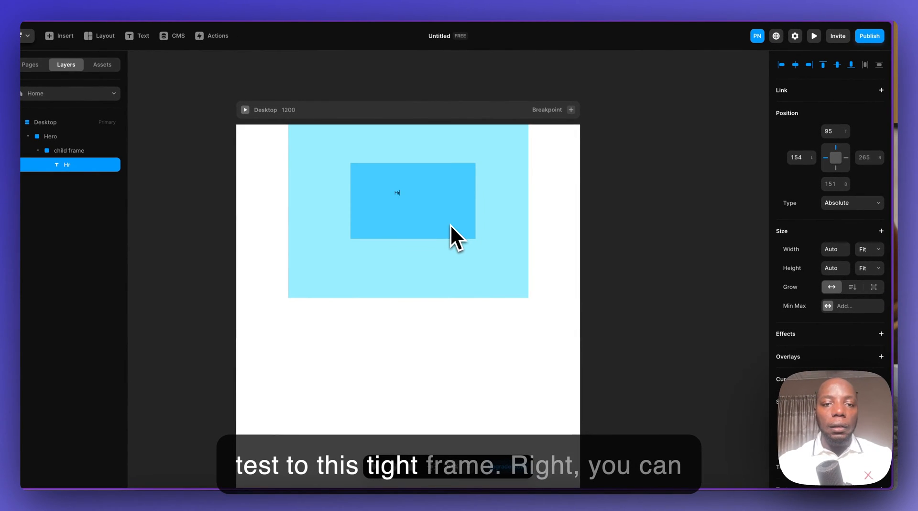
pyautogui.write('ro Text')
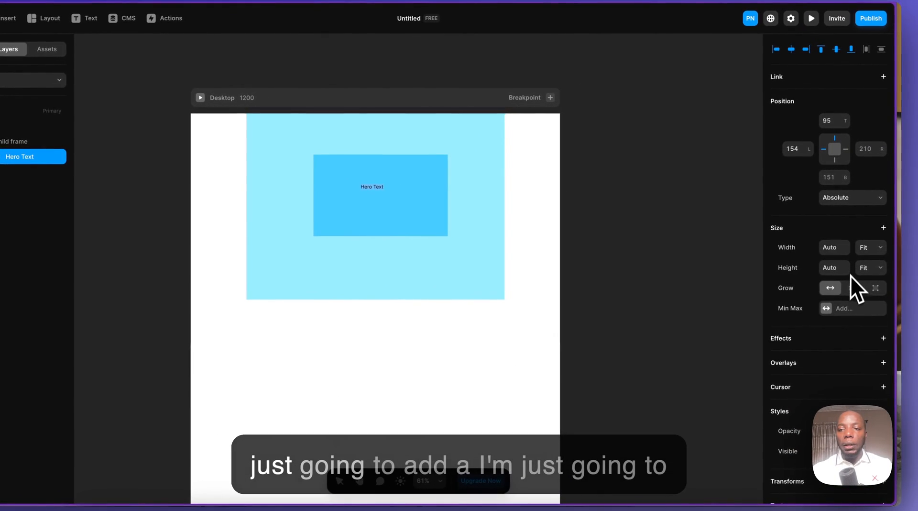
# - Set the Hero Text font size to 80 pixels and move the text to the middle of the child frame
pyautogui.scroll(-5, 840, 262)
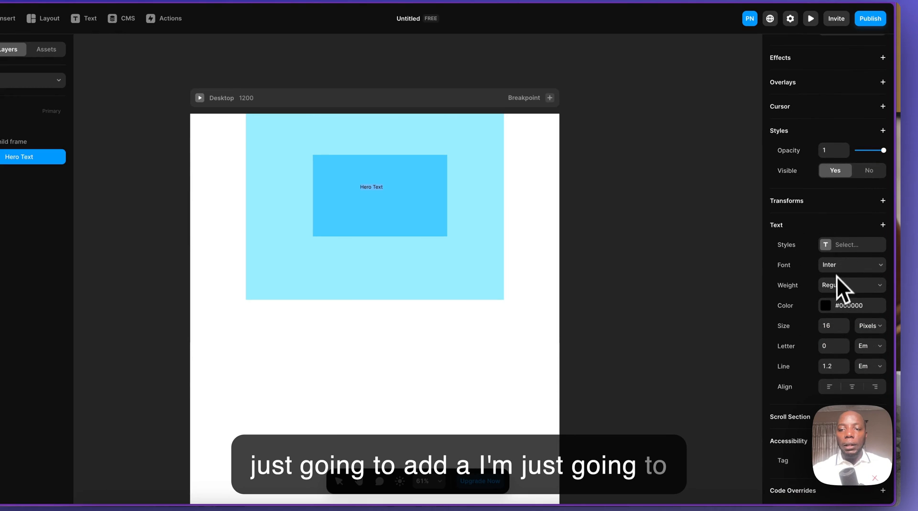
pyautogui.click(831, 325)
pyautogui.write('8')
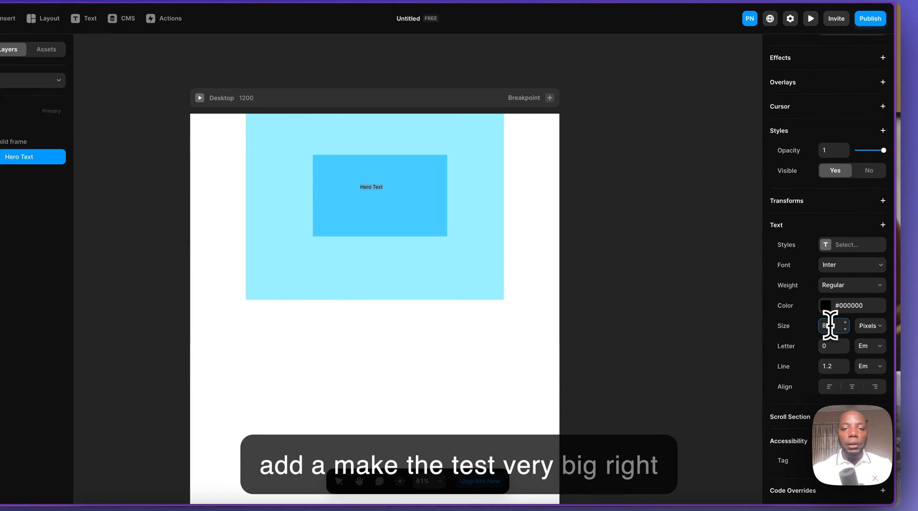
pyautogui.write('0')
pyautogui.press('Return')
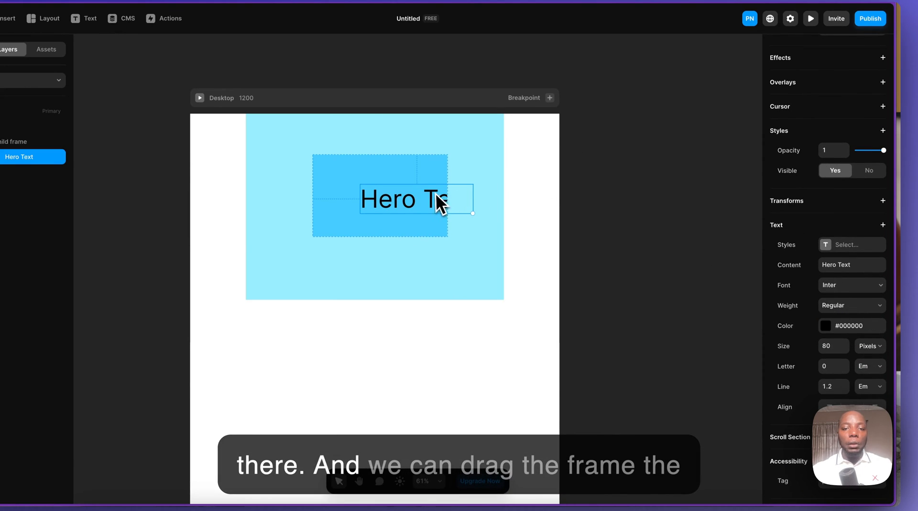
pyautogui.moveTo(435, 193); pyautogui.dragTo(395, 195)
pyautogui.click(636, 195)
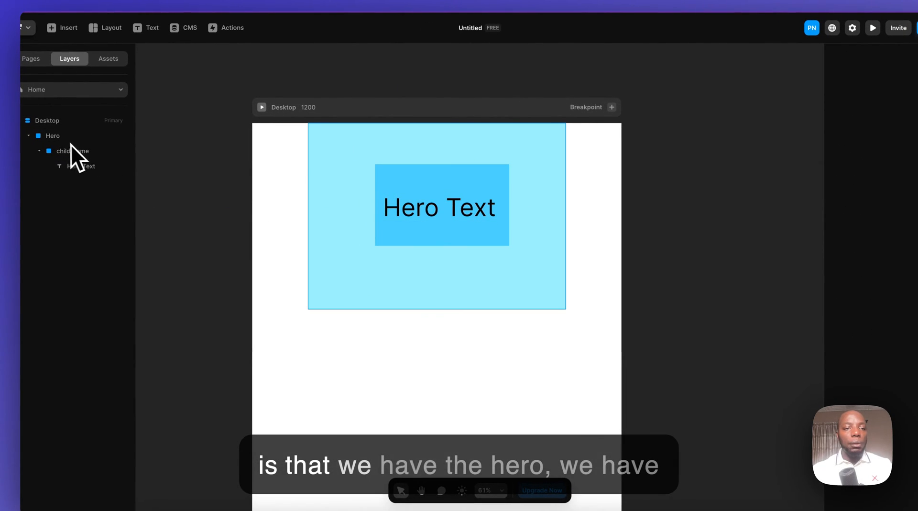
# - Select the Hero, child frame and Hero Text layers in turn to examine how they are nested
pyautogui.click(59, 139)
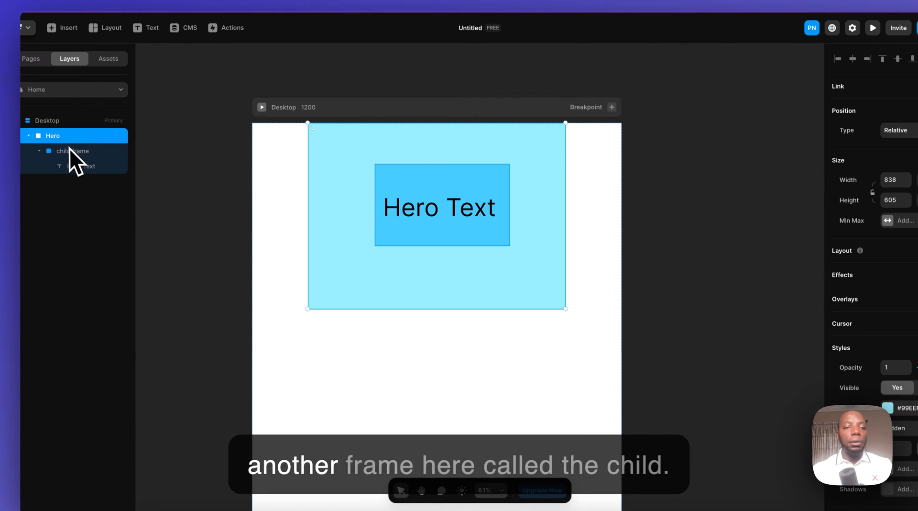
pyautogui.click(71, 151)
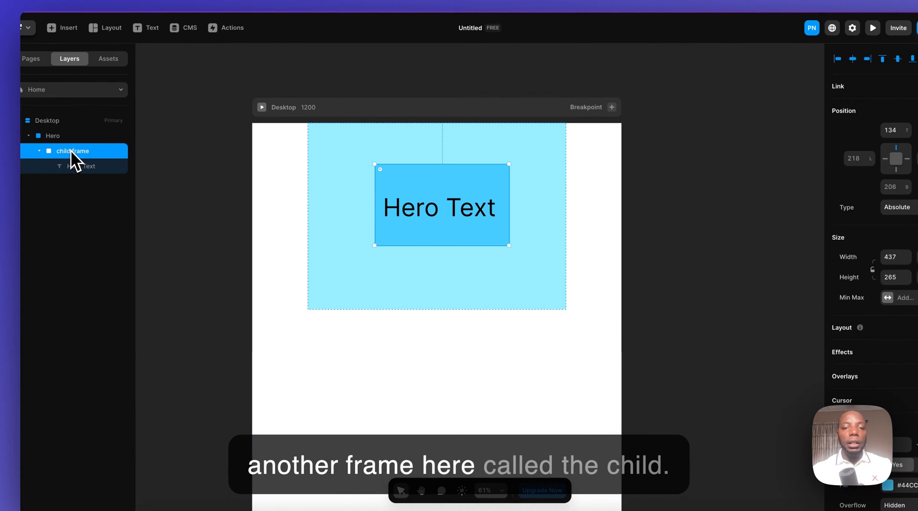
pyautogui.click(89, 171)
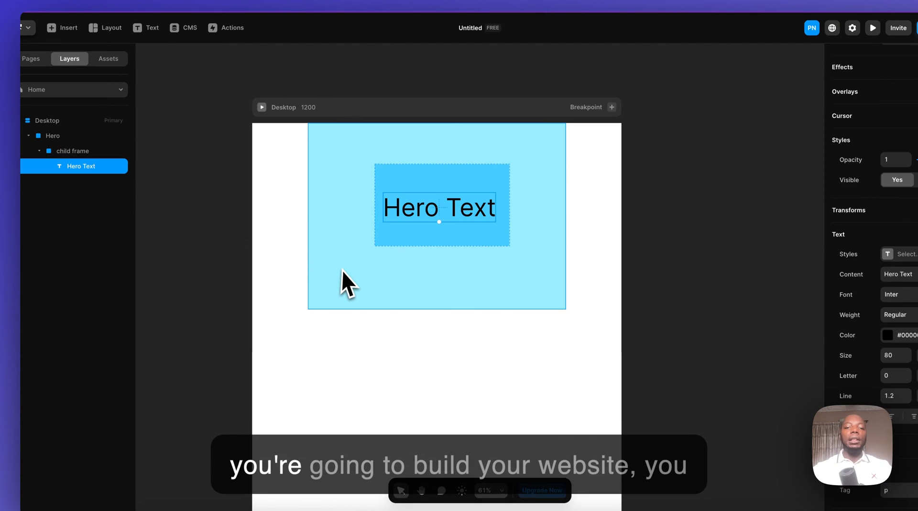